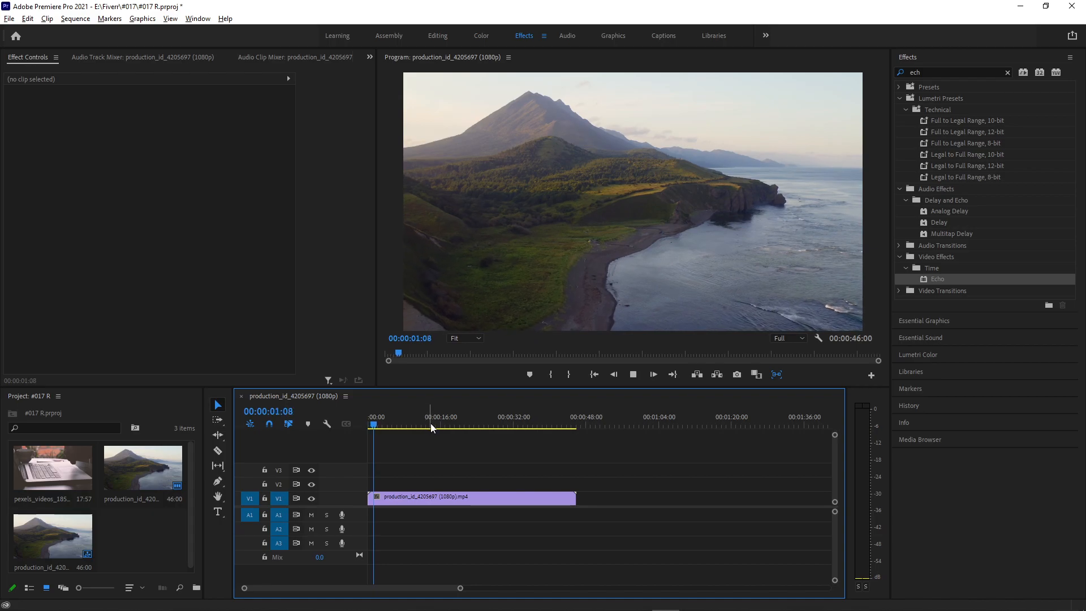
Apply the Echo video effect to the landscape clip on V1 and move the playhead to 00:00:13:21.
{"action": "key", "text": "space"}
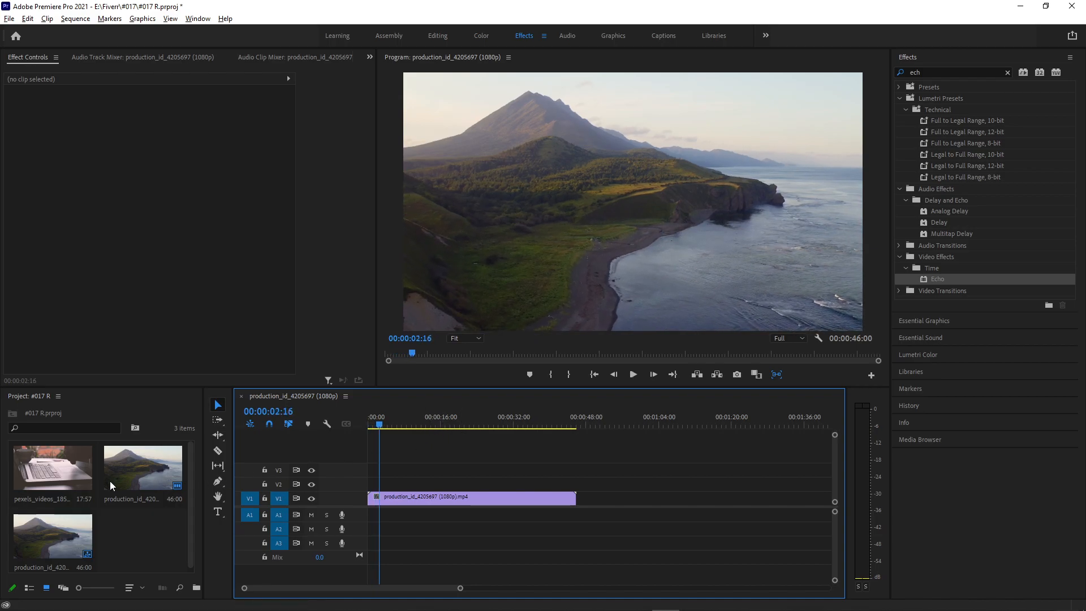
{"action": "left_click", "coordinate": [63, 473]}
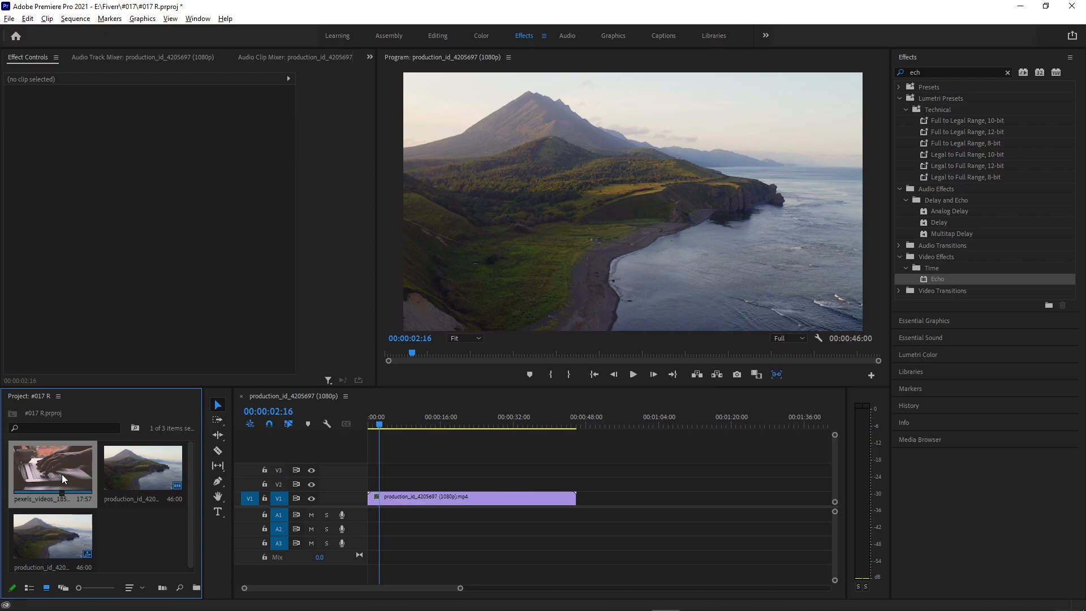
{"action": "left_click", "coordinate": [934, 280]}
{"action": "left_click_drag", "start_coordinate": [719, 390], "coordinate": [459, 504]}
{"action": "mouse_move", "coordinate": [436, 432]}
{"action": "left_mouse_down"}
{"action": "mouse_move", "coordinate": [455, 419]}
{"action": "mouse_move", "coordinate": [497, 422]}
{"action": "mouse_move", "coordinate": [443, 425]}
{"action": "left_mouse_up"}
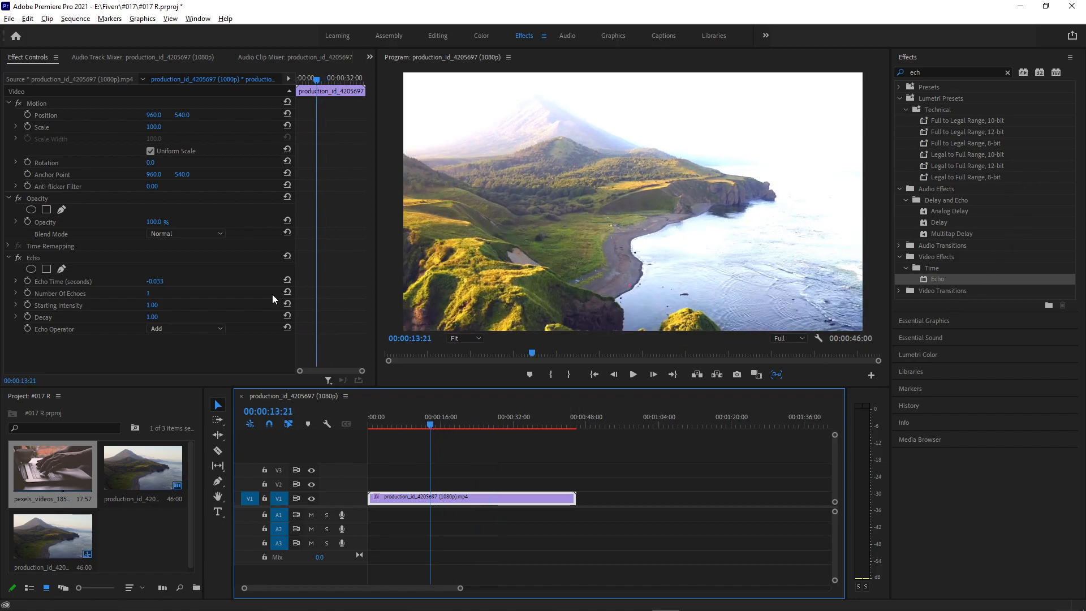
Set the Echo effect's Echo Time to 8.267 seconds and Number Of Echoes to 2, previewing the playback.
{"action": "left_click_drag", "start_coordinate": [153, 281], "coordinate": [185, 282]}
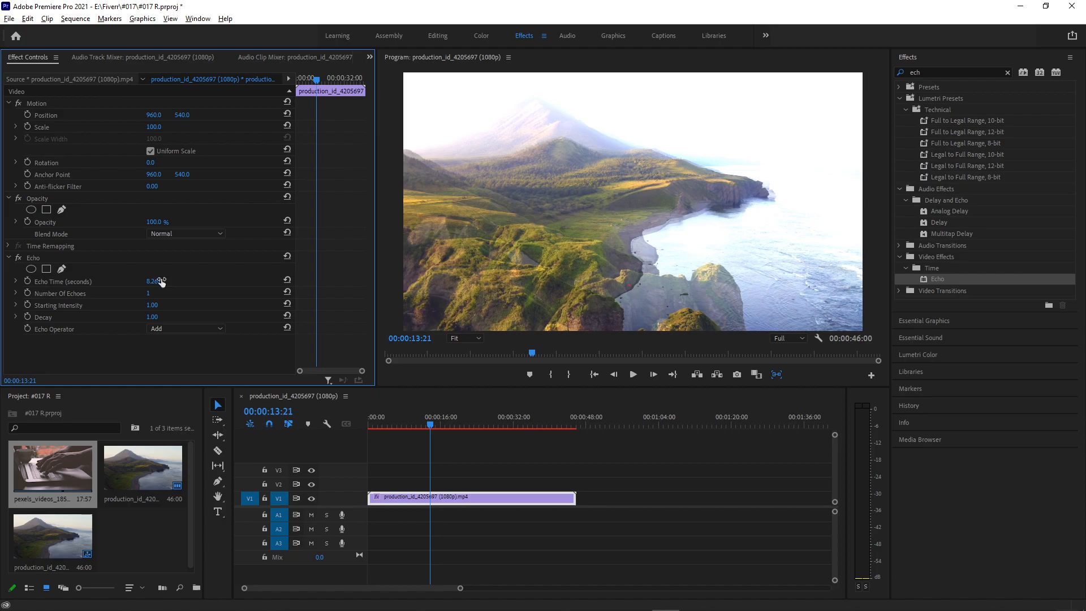
{"action": "key", "text": "space"}
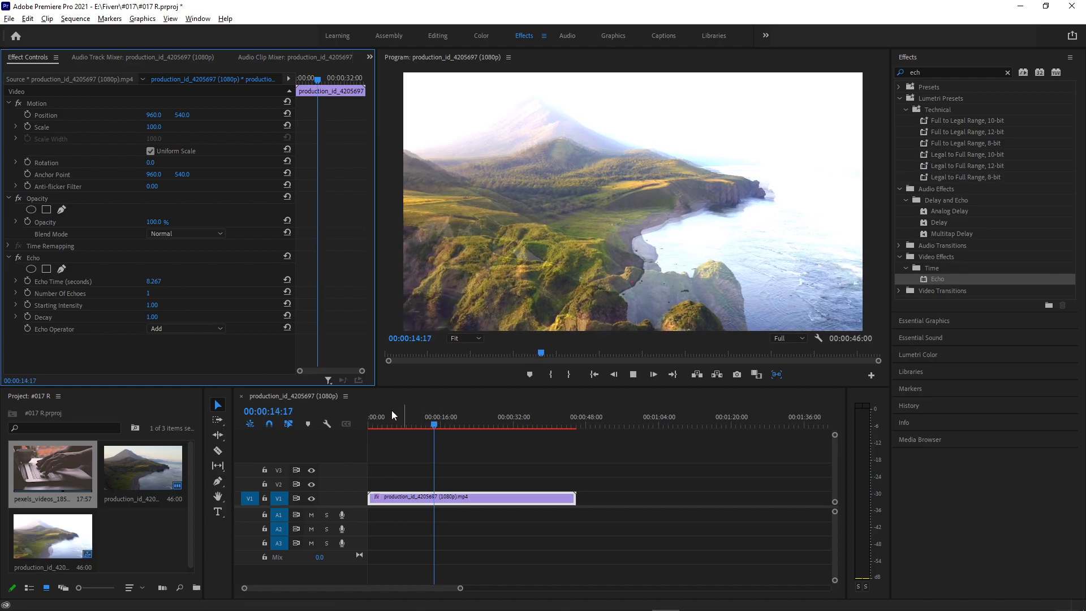
{"action": "left_click_drag", "start_coordinate": [149, 293], "coordinate": [159, 294]}
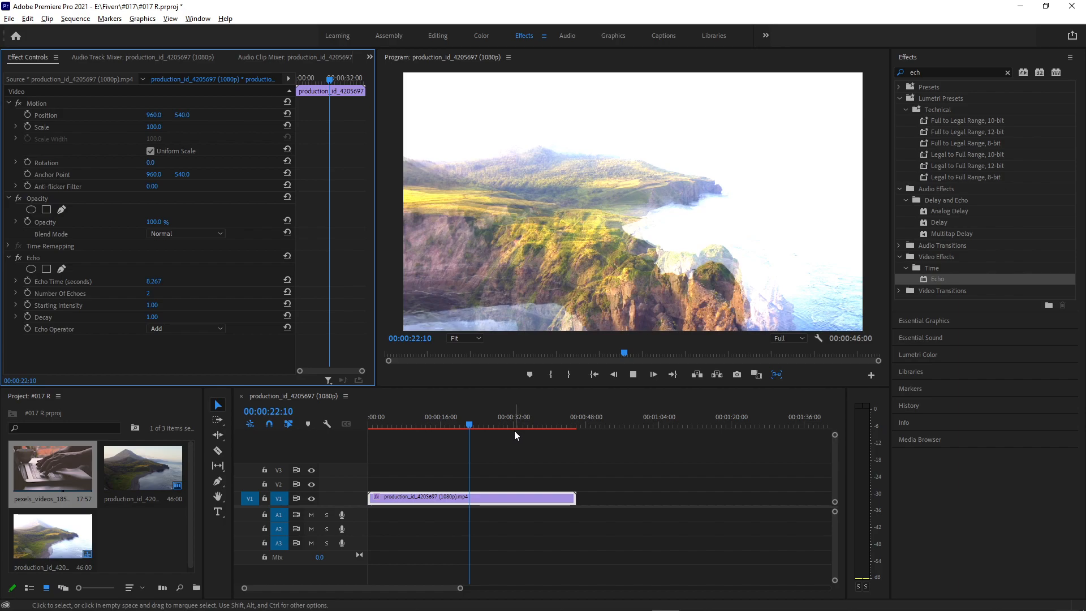
{"action": "key", "text": "space"}
Set the Echo Time to 2.467 seconds and play the clip from about 00:00:15 to preview it.
{"action": "left_click", "coordinate": [157, 283]}
{"action": "left_click", "coordinate": [157, 281]}
{"action": "left_click", "coordinate": [191, 283]}
{"action": "left_click_drag", "start_coordinate": [154, 281], "coordinate": [56, 282]}
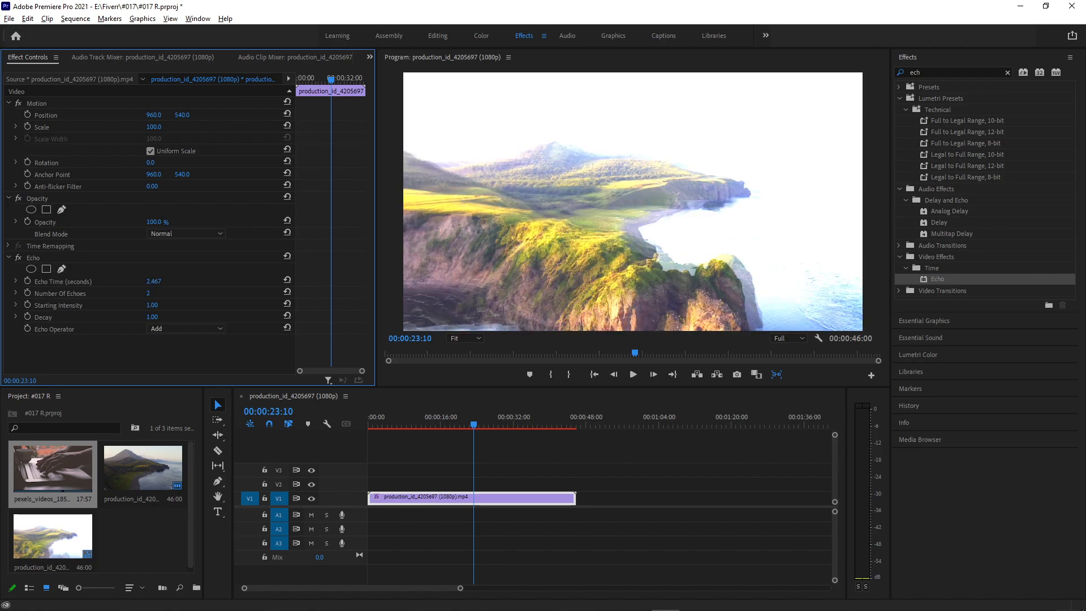
{"action": "left_click", "coordinate": [435, 423]}
{"action": "key", "text": "space"}
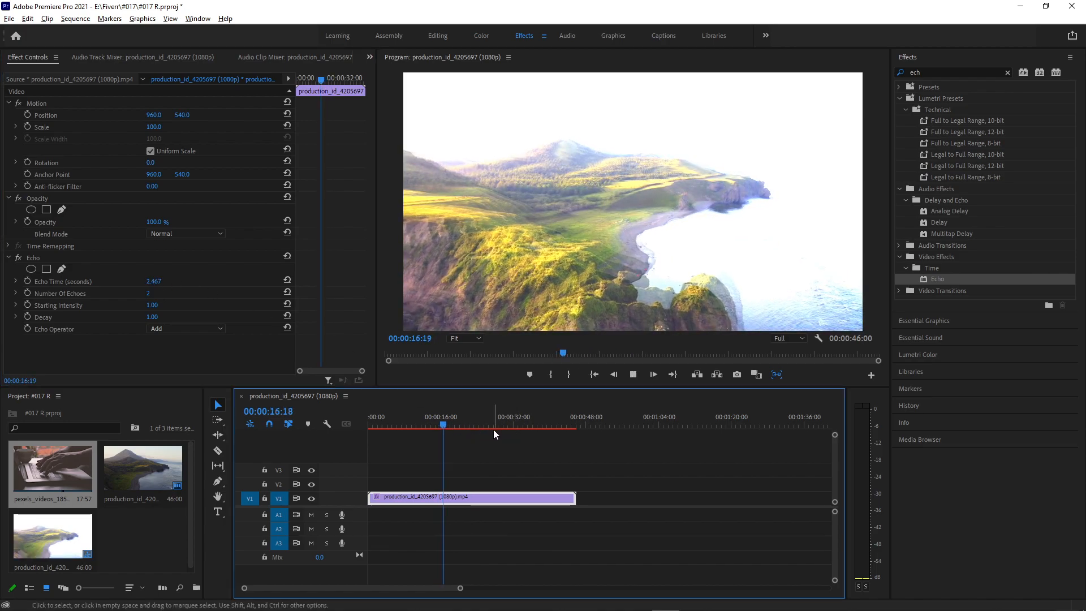
{"action": "key", "text": "space"}
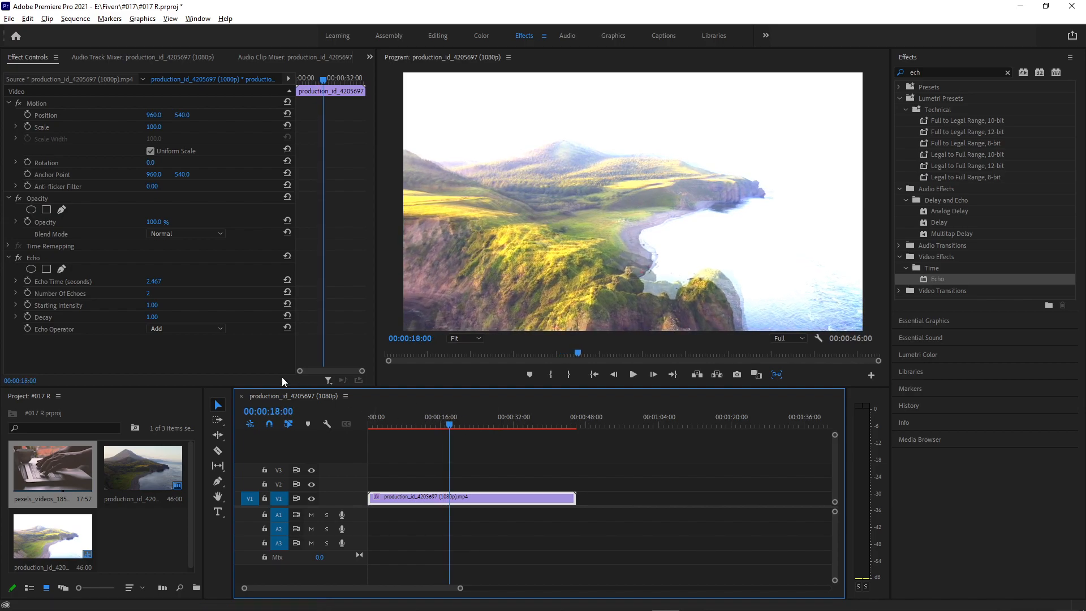
Set the Echo effect's Echo Time to 5.767 seconds and deselect the clip.
{"action": "left_click", "coordinate": [169, 285]}
{"action": "left_click_drag", "start_coordinate": [169, 284], "coordinate": [530, 496]}
Lower the program preview's playback resolution to 1/4 and scrub the sequence to 00:00:22:20.
{"action": "left_click", "coordinate": [786, 338]}
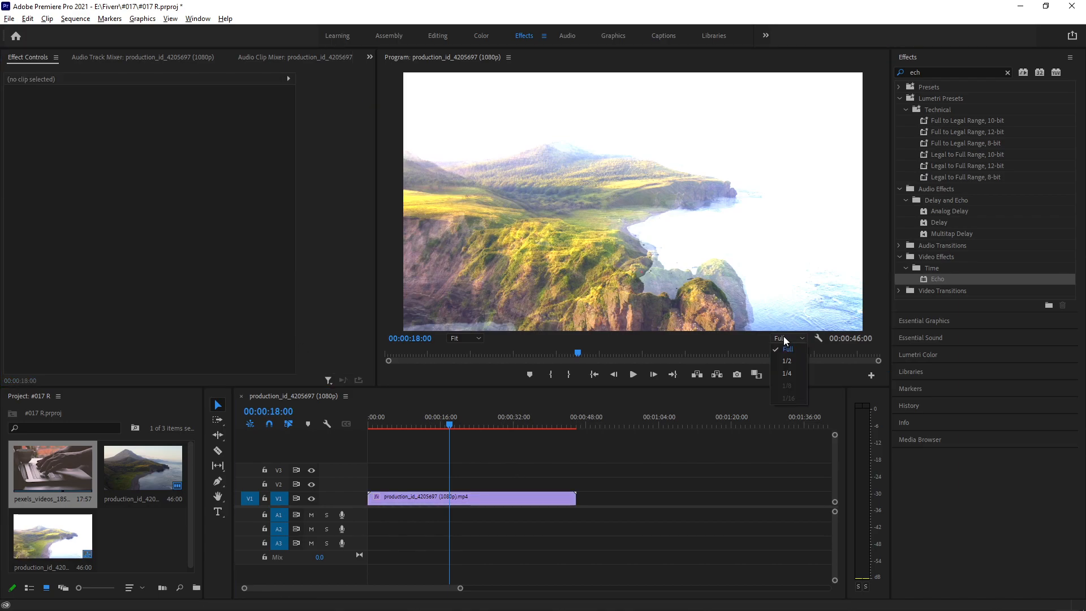
{"action": "left_click", "coordinate": [791, 373]}
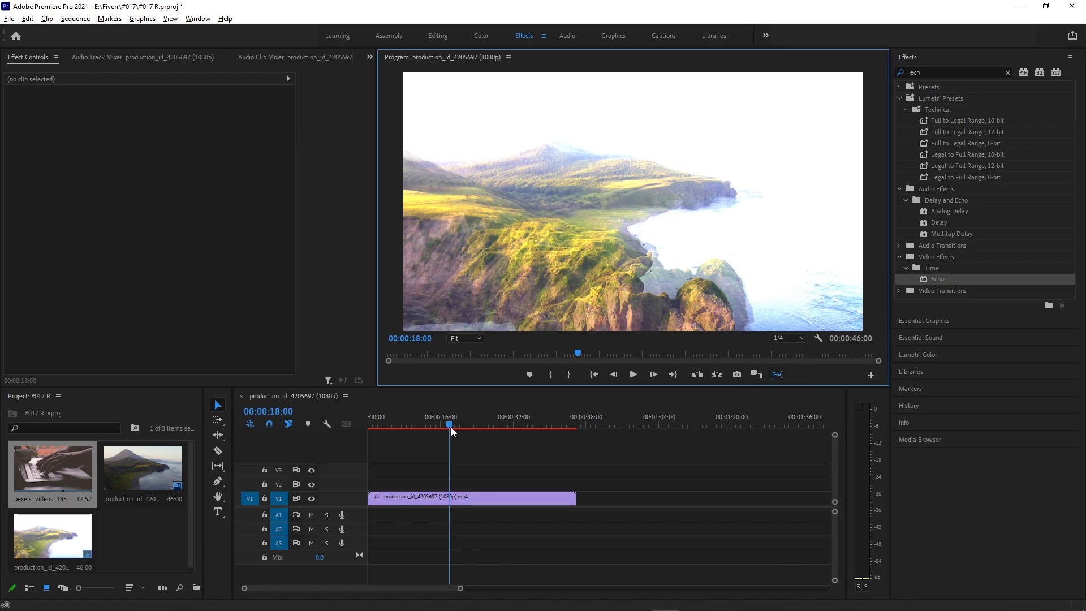
{"action": "left_click_drag", "start_coordinate": [443, 421], "coordinate": [472, 416]}
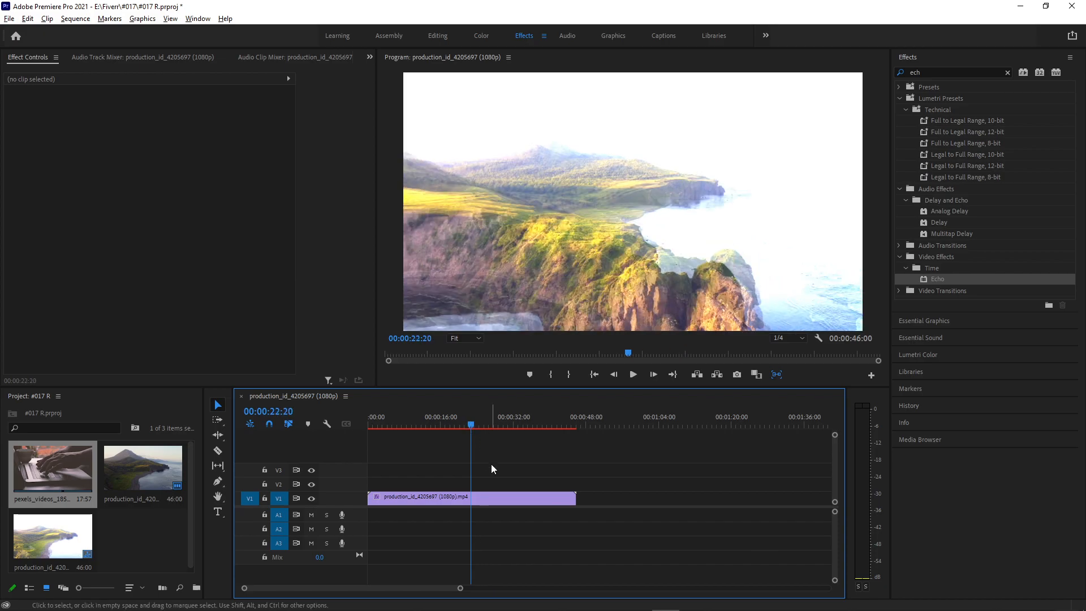
Mark an In point at 00:00:09:18 and an Out point near 00:00:16 to span 00:00:06:26 of the sequence.
{"action": "left_click_drag", "start_coordinate": [452, 421], "coordinate": [413, 422]}
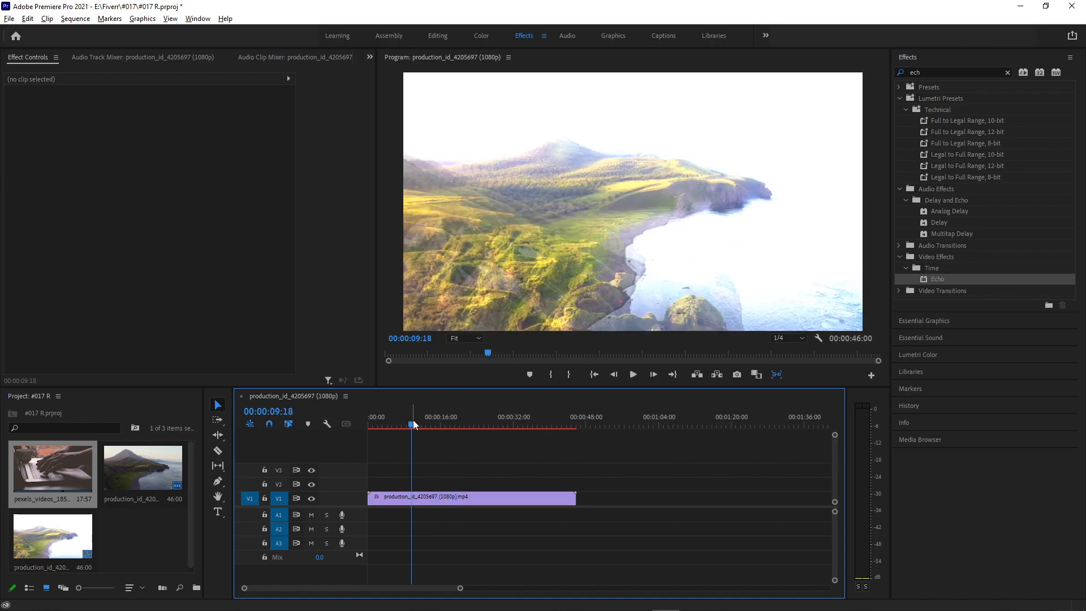
{"action": "key", "text": "i"}
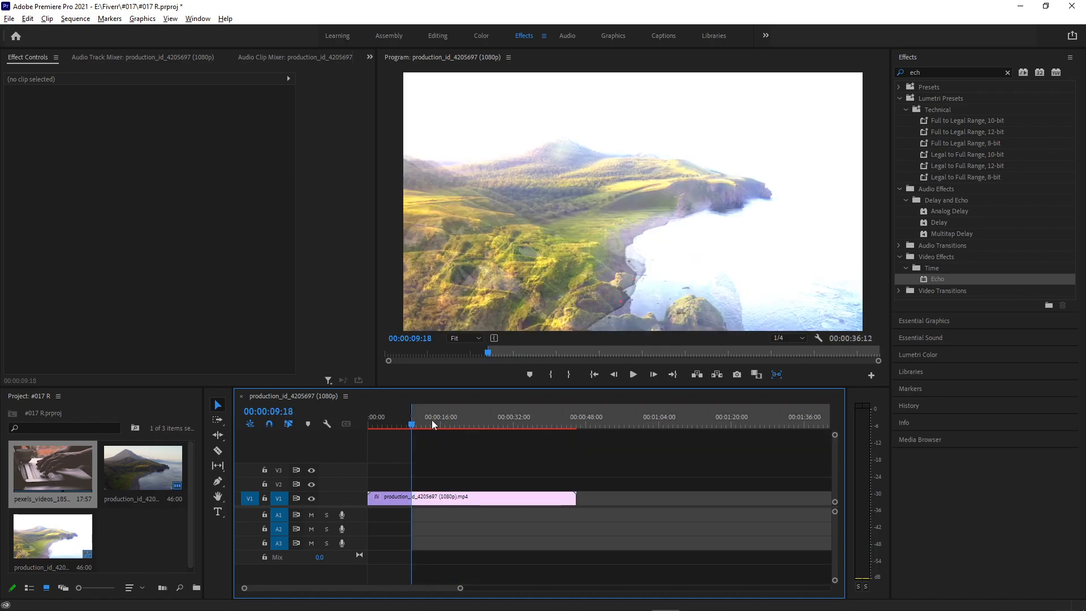
{"action": "left_click", "coordinate": [480, 419]}
{"action": "left_click_drag", "start_coordinate": [480, 419], "coordinate": [403, 434]}
{"action": "key", "text": "o"}
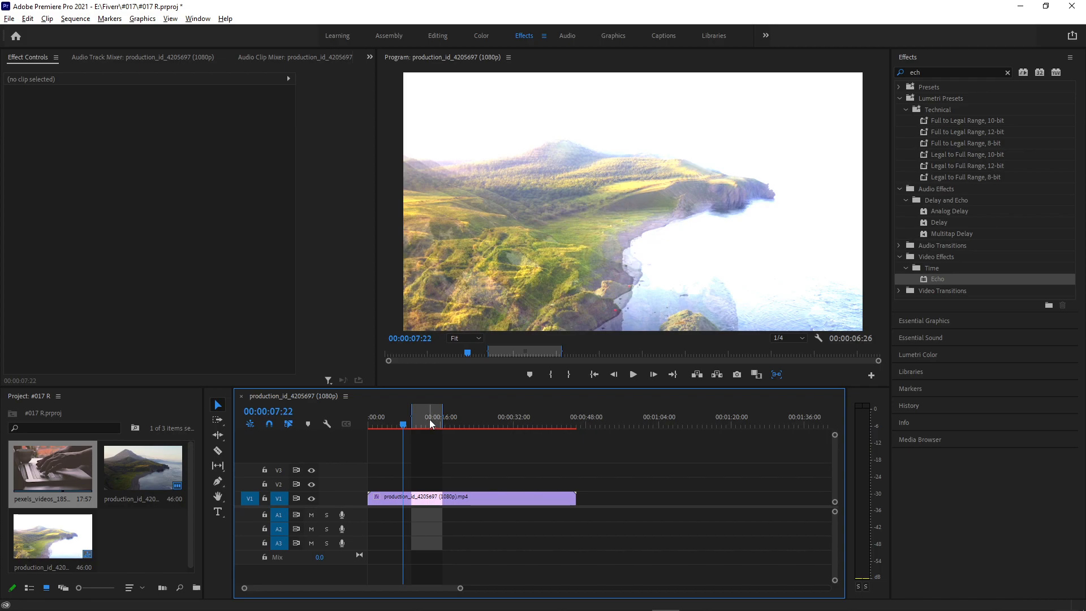
Render the marked section of the sequence with Render In to Out.
{"action": "left_click", "coordinate": [76, 18]}
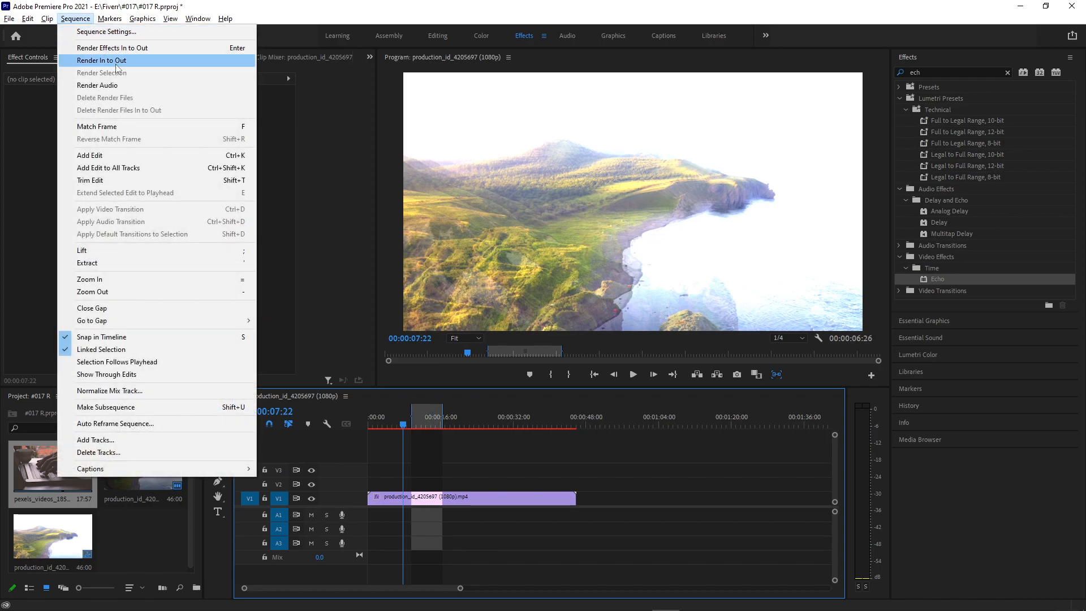
{"action": "left_click", "coordinate": [117, 63]}
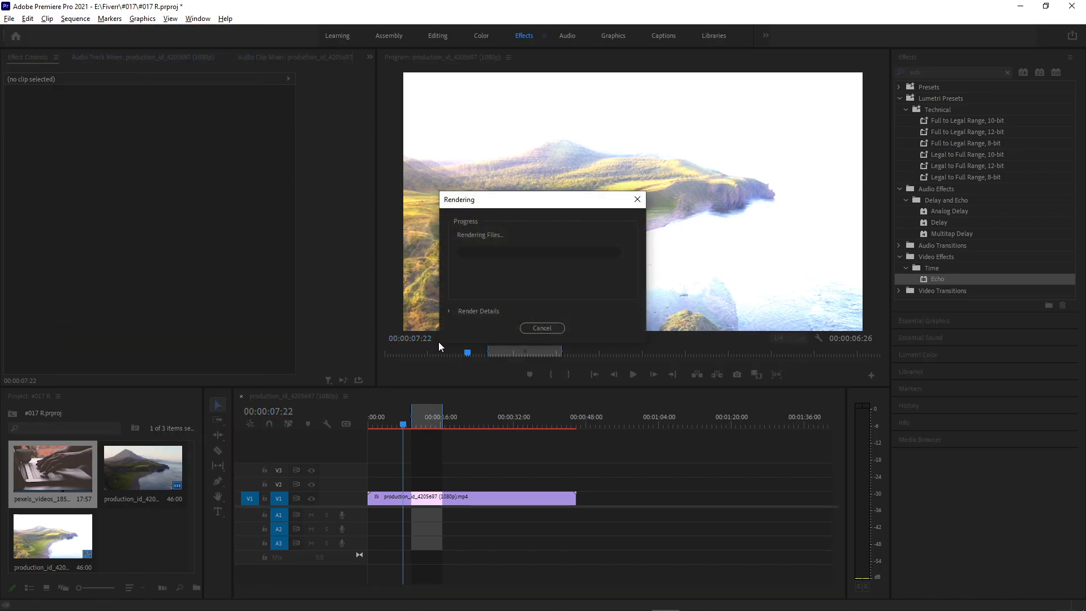
{"action": "left_click_drag", "start_coordinate": [527, 206], "coordinate": [605, 355]}
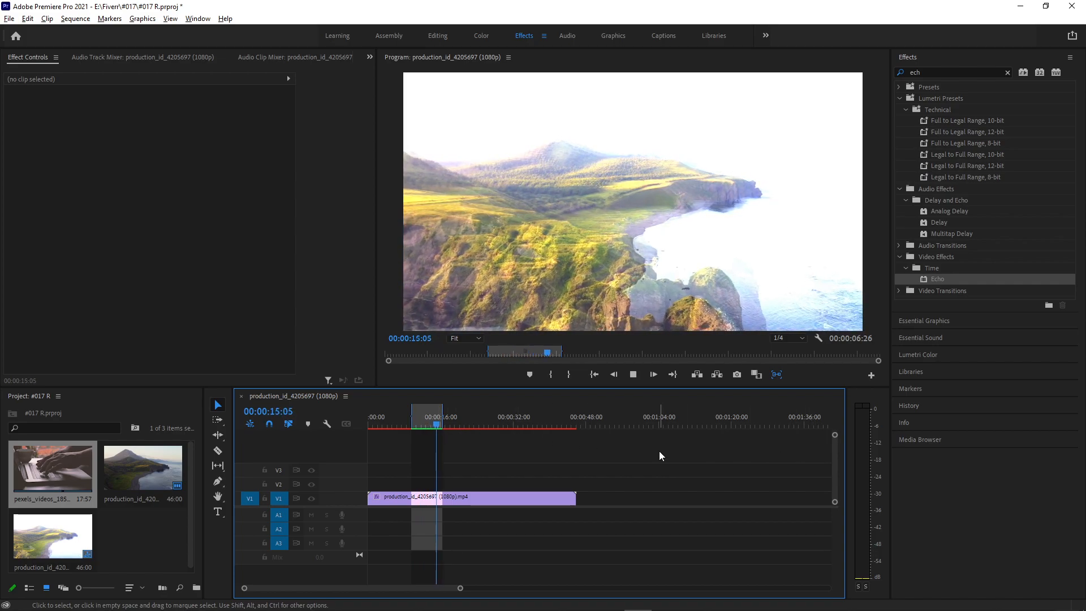
Play back the rendered section between the In and Out points, restarting from just before the In point.
{"action": "left_click", "coordinate": [429, 424]}
{"action": "key", "text": "space"}
{"action": "key", "text": "space"}
{"action": "left_click", "coordinate": [419, 424]}
{"action": "left_click_drag", "start_coordinate": [419, 425], "coordinate": [404, 425]}
{"action": "key", "text": "space"}
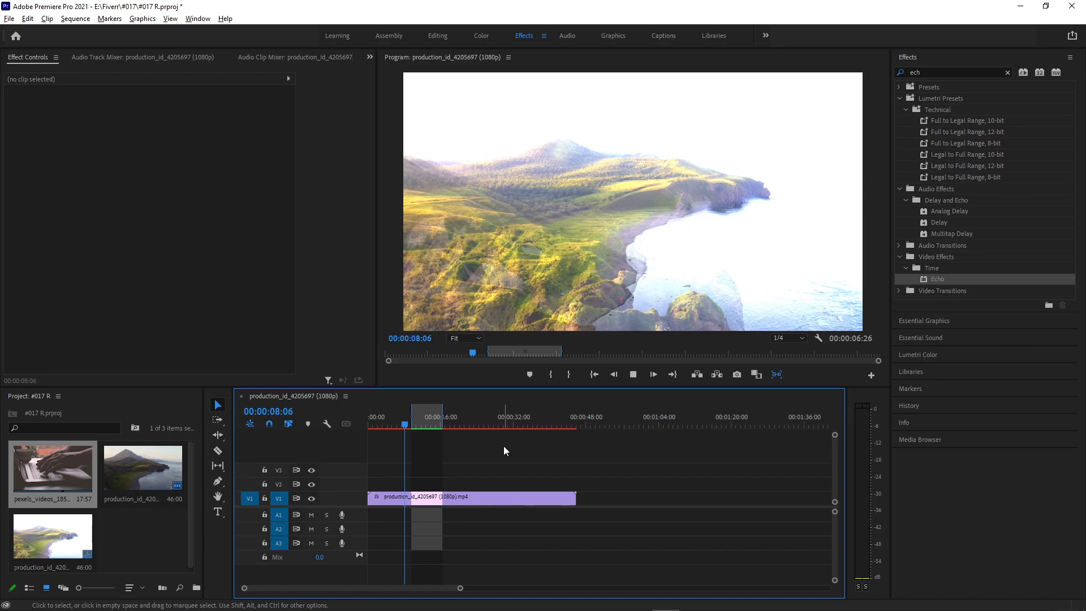
Switch the clip's Echo effect off, play the sequence without it, and switch the effect back on.
{"action": "left_click", "coordinate": [388, 497]}
{"action": "left_click", "coordinate": [21, 260]}
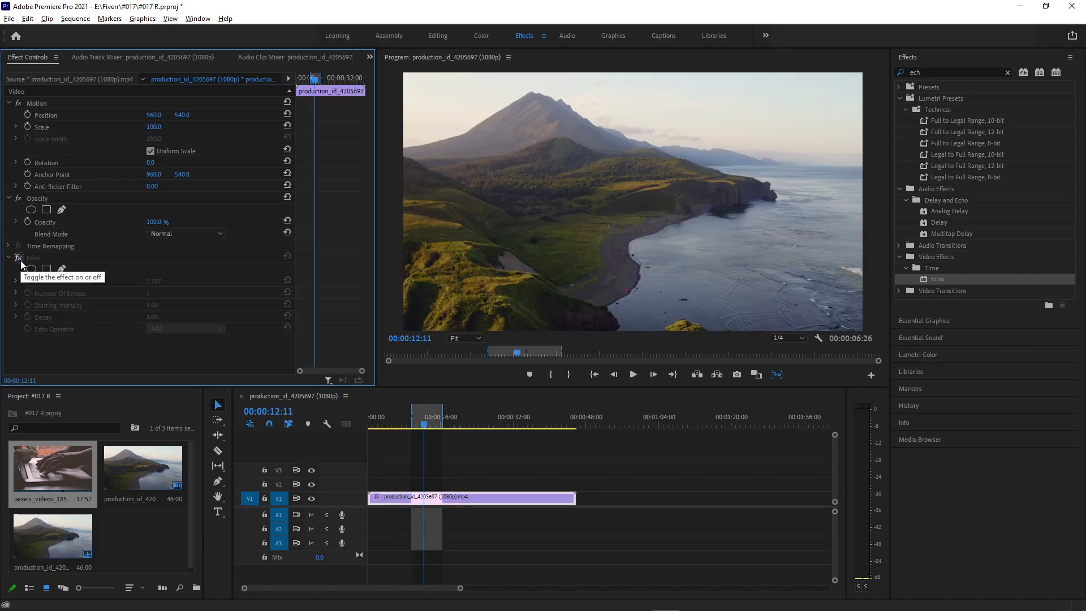
{"action": "left_click", "coordinate": [20, 261]}
{"action": "left_click", "coordinate": [18, 258]}
{"action": "key", "text": "space"}
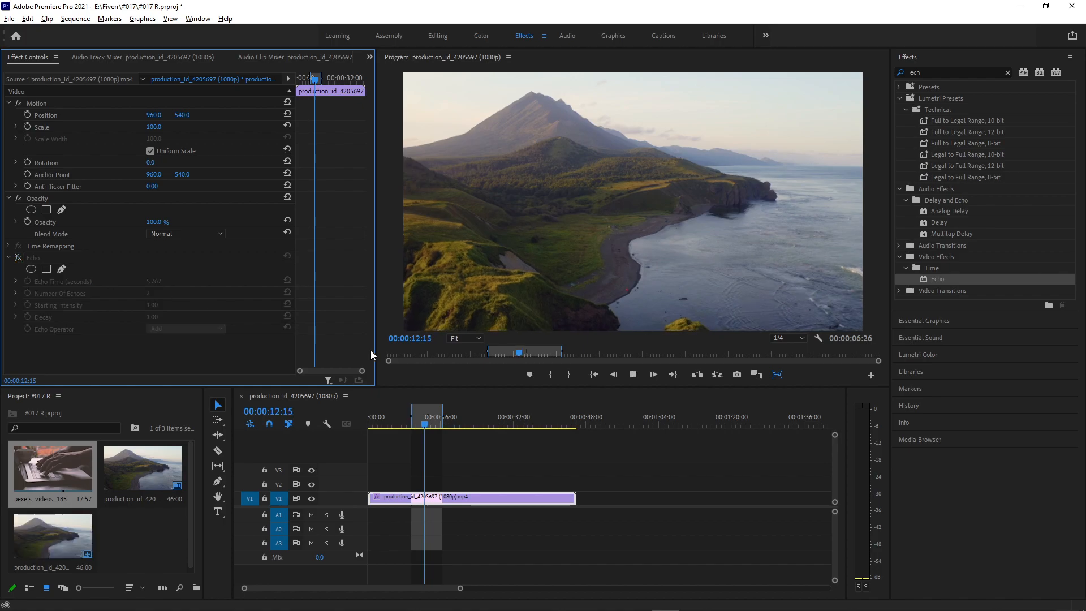
{"action": "left_click", "coordinate": [20, 258]}
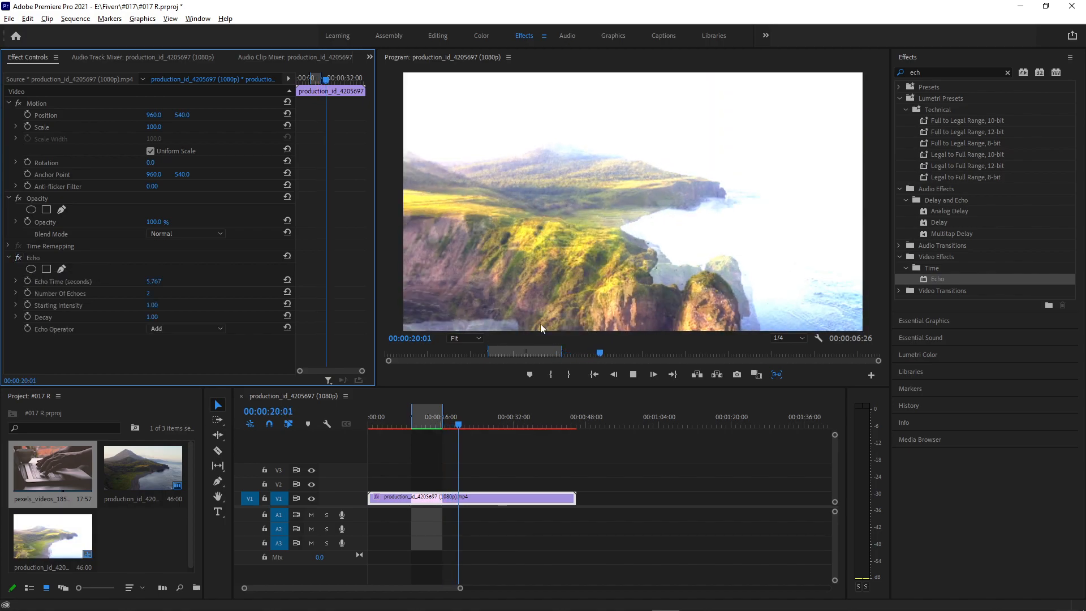
Set the program preview's playback resolution to Full, stop playback and park the playhead at 00:00:13:10.
{"action": "left_click", "coordinate": [788, 339]}
{"action": "left_click", "coordinate": [784, 347]}
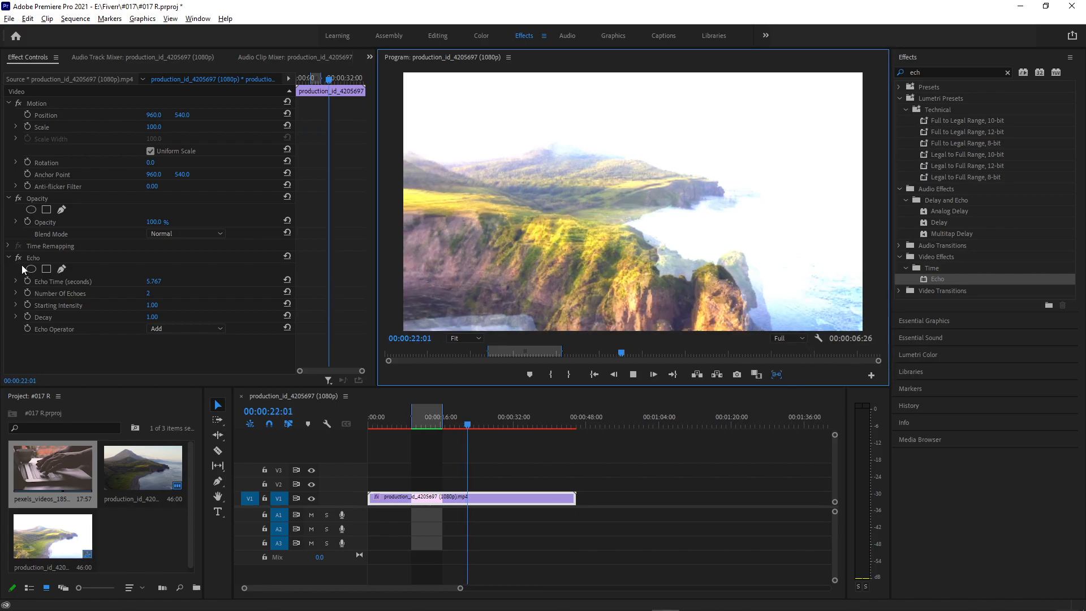
{"action": "left_click", "coordinate": [19, 258]}
{"action": "key", "text": "space"}
{"action": "left_click_drag", "start_coordinate": [447, 421], "coordinate": [420, 397]}
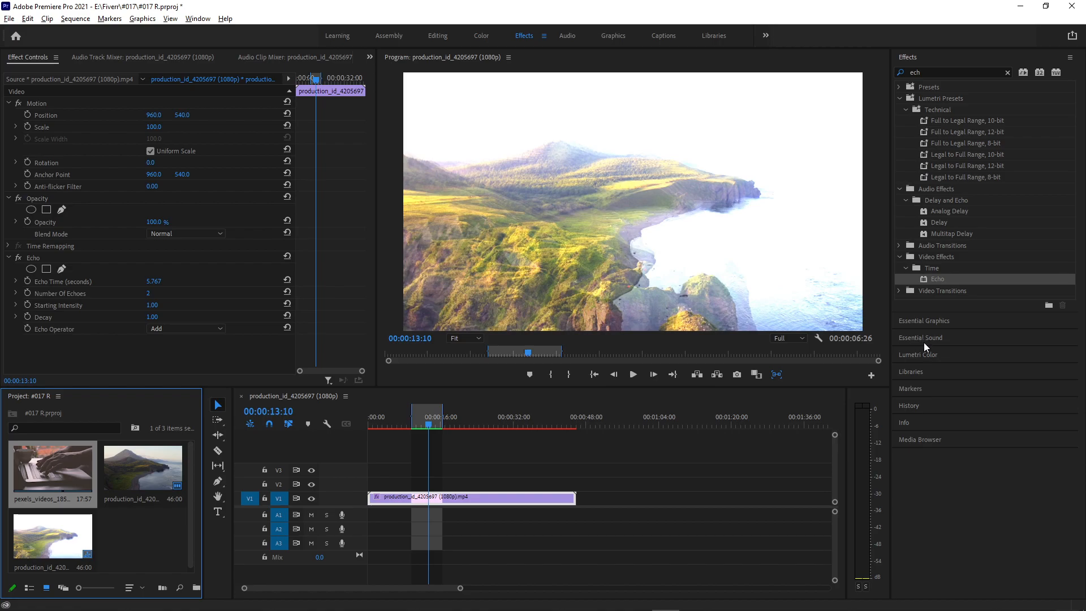
Compare the frame rate and frame size of the pexels_videos_1851768 and production_id_4205697 source clips.
{"action": "left_click", "coordinate": [933, 421]}
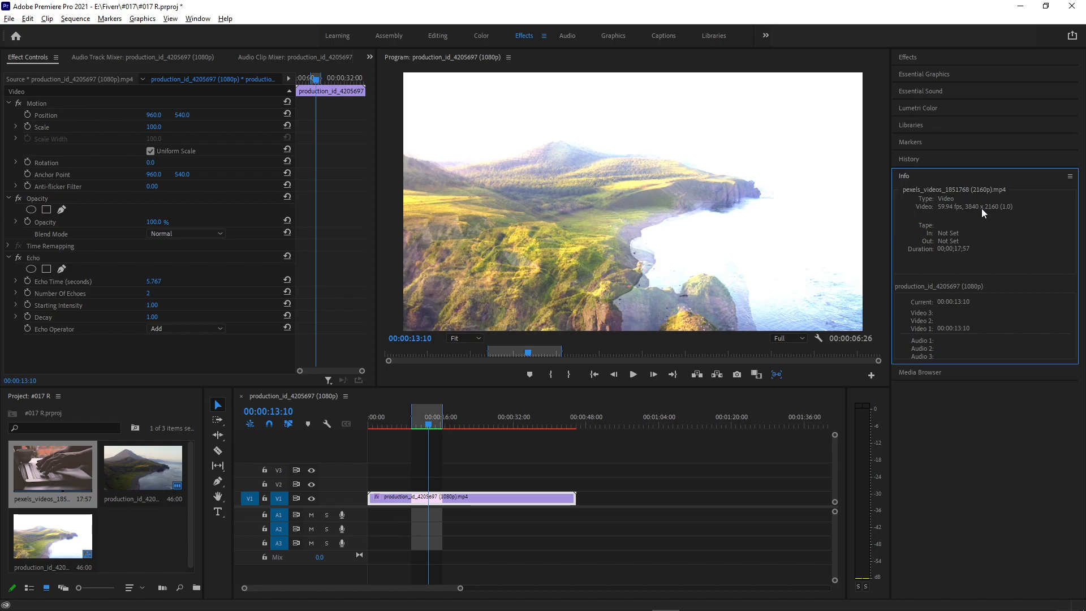
{"action": "left_click", "coordinate": [141, 463]}
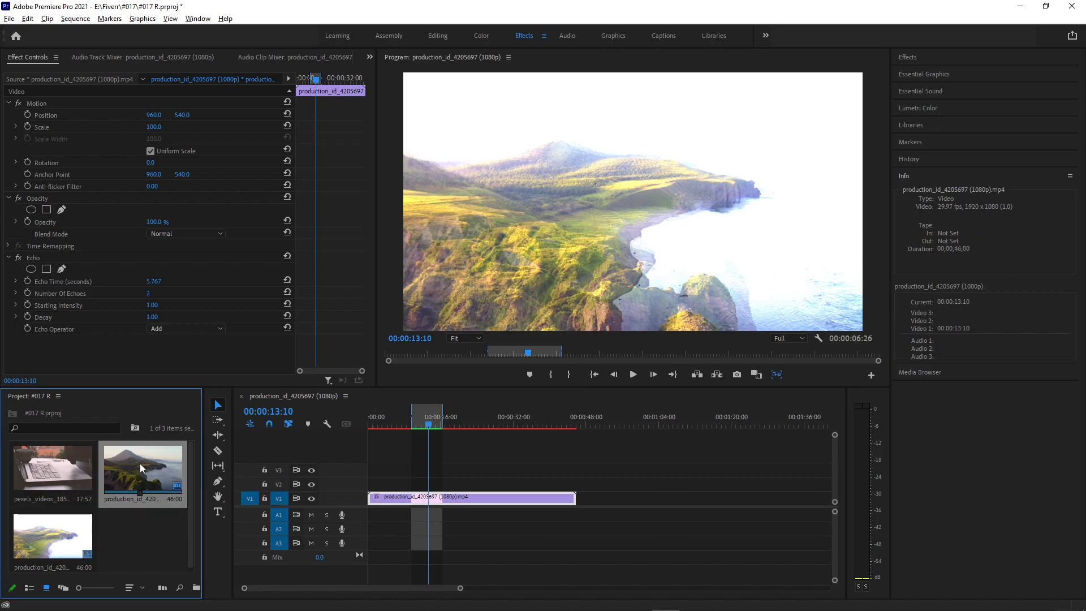
{"action": "left_click", "coordinate": [42, 474]}
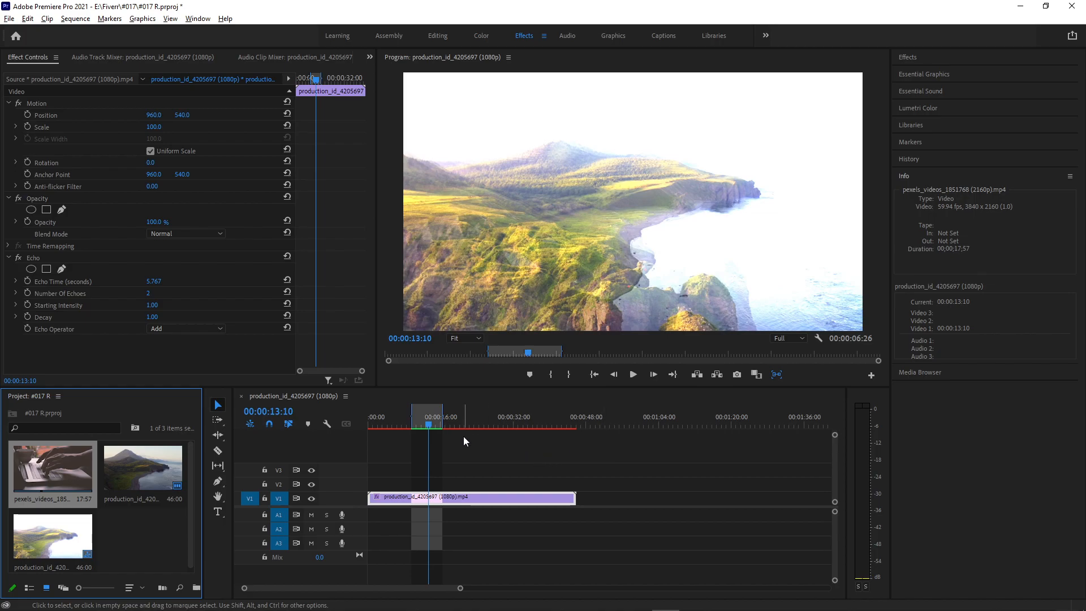
Examine the Proxy options for the pexels_videos_1851768 clip, including Create Proxies, and leave them without changes.
{"action": "right_click", "coordinate": [43, 457]}
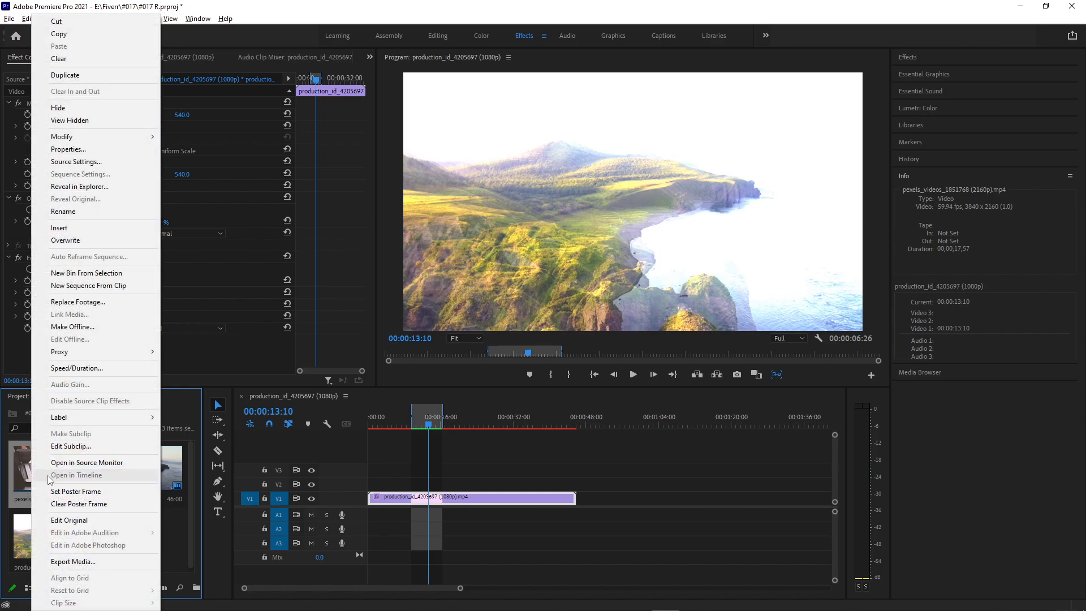
{"action": "mouse_move", "coordinate": [110, 350]}
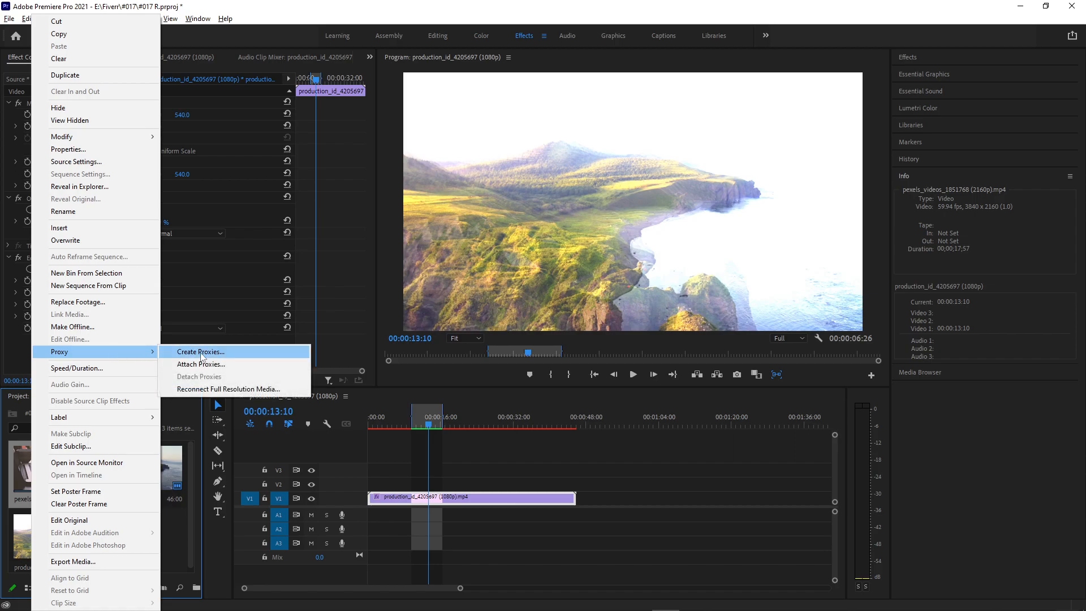
{"action": "left_click", "coordinate": [201, 352]}
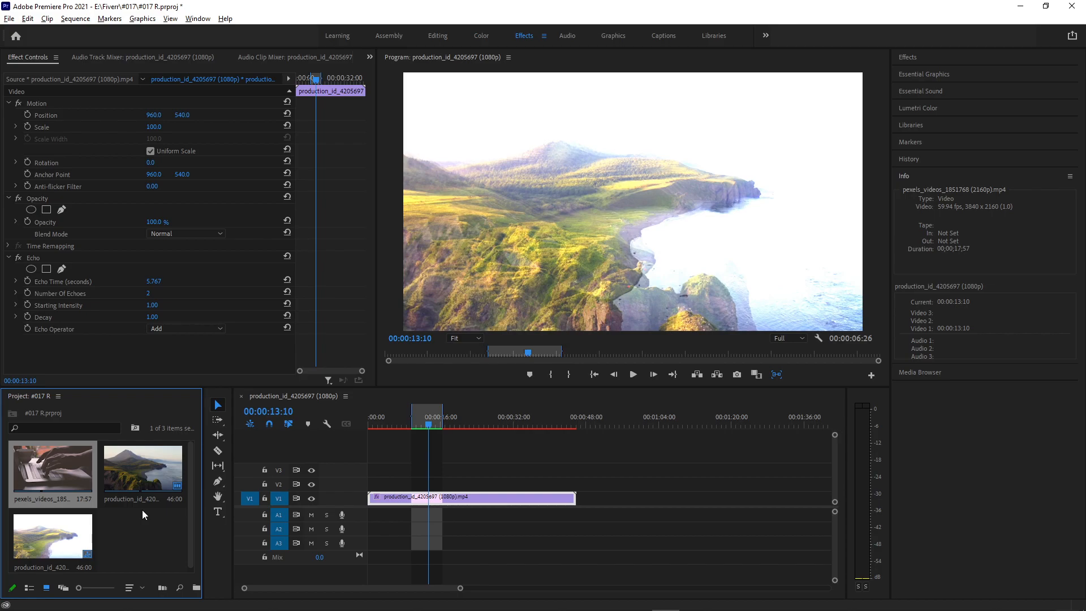
{"action": "right_click", "coordinate": [140, 472]}
{"action": "left_click", "coordinate": [77, 469]}
{"action": "right_click", "coordinate": [77, 469]}
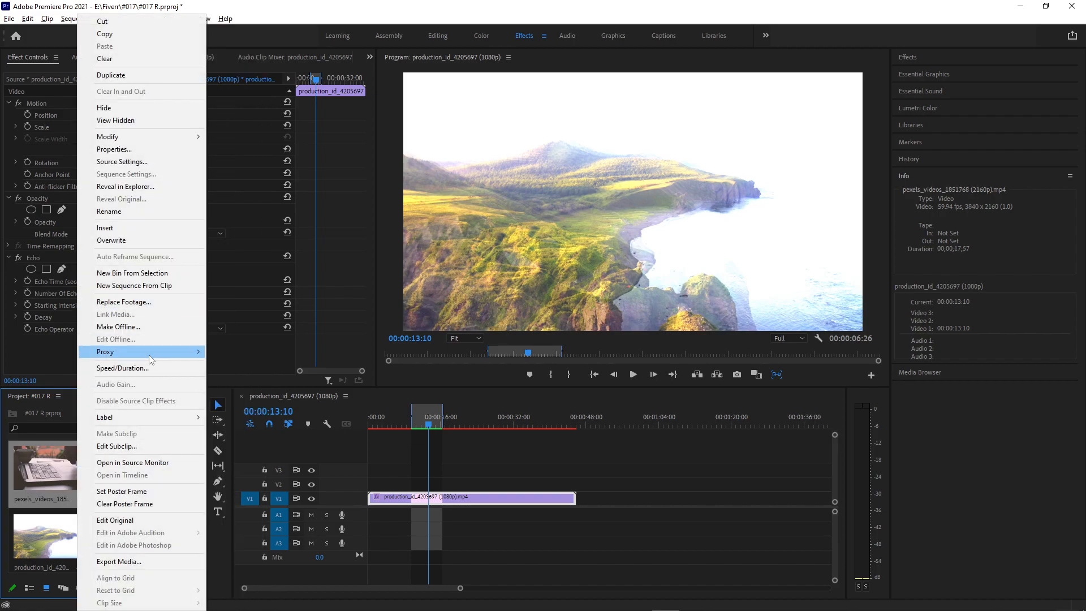
{"action": "mouse_move", "coordinate": [180, 354]}
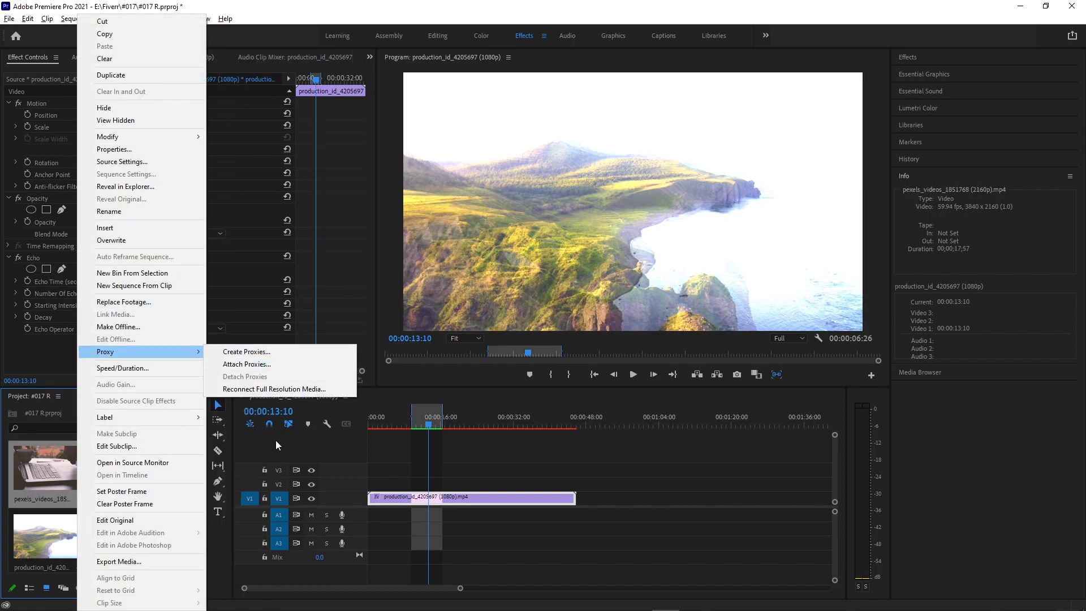
{"action": "left_click", "coordinate": [521, 533]}
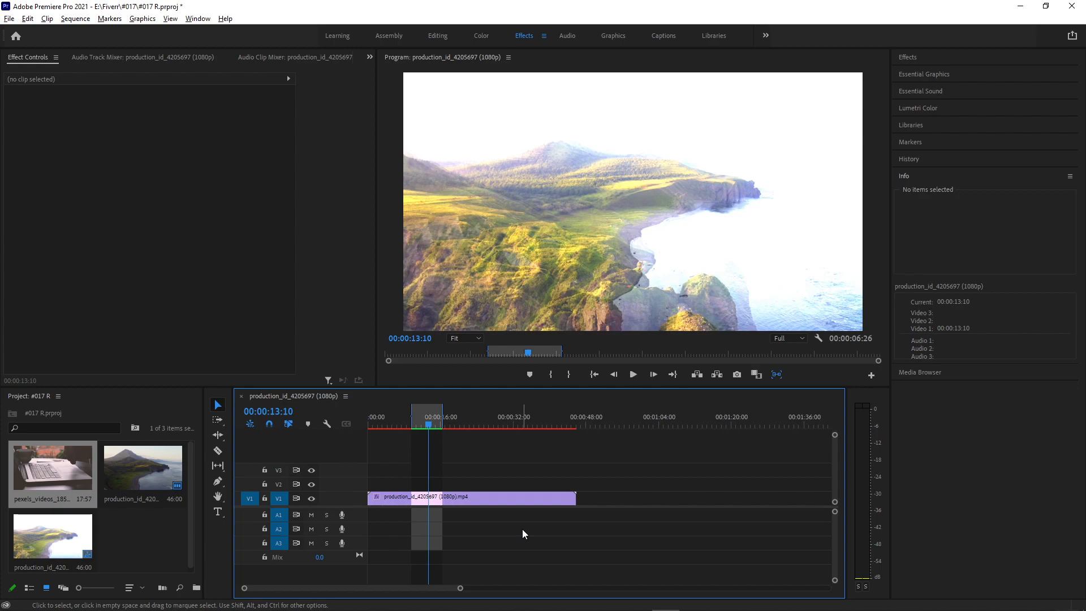
Examine the RAM reserved for other applications in the Memory preferences and close the preferences without saving.
{"action": "left_click", "coordinate": [28, 18]}
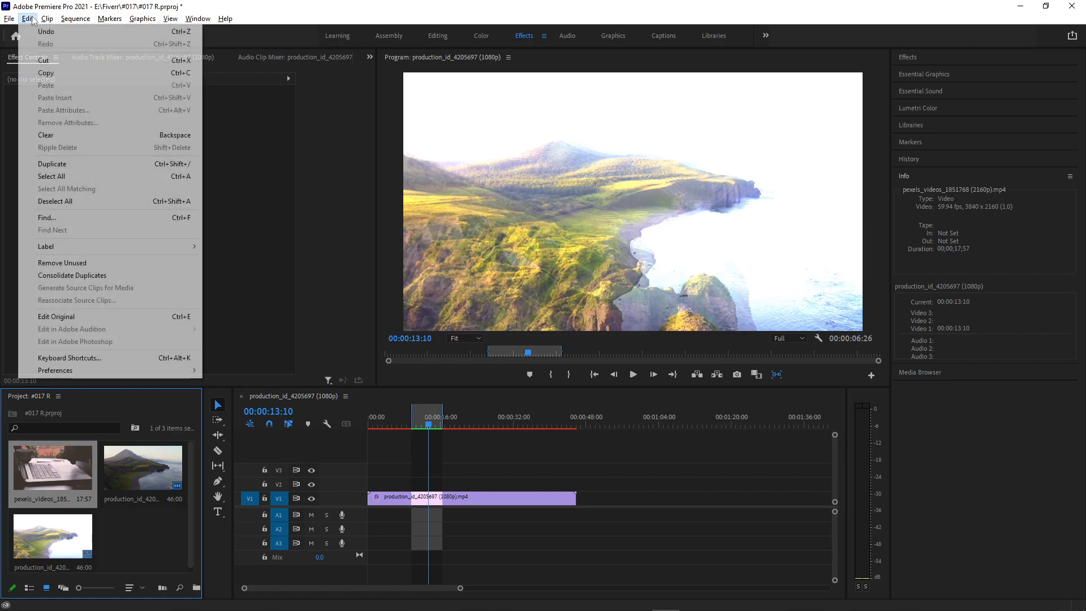
{"action": "left_click", "coordinate": [232, 369]}
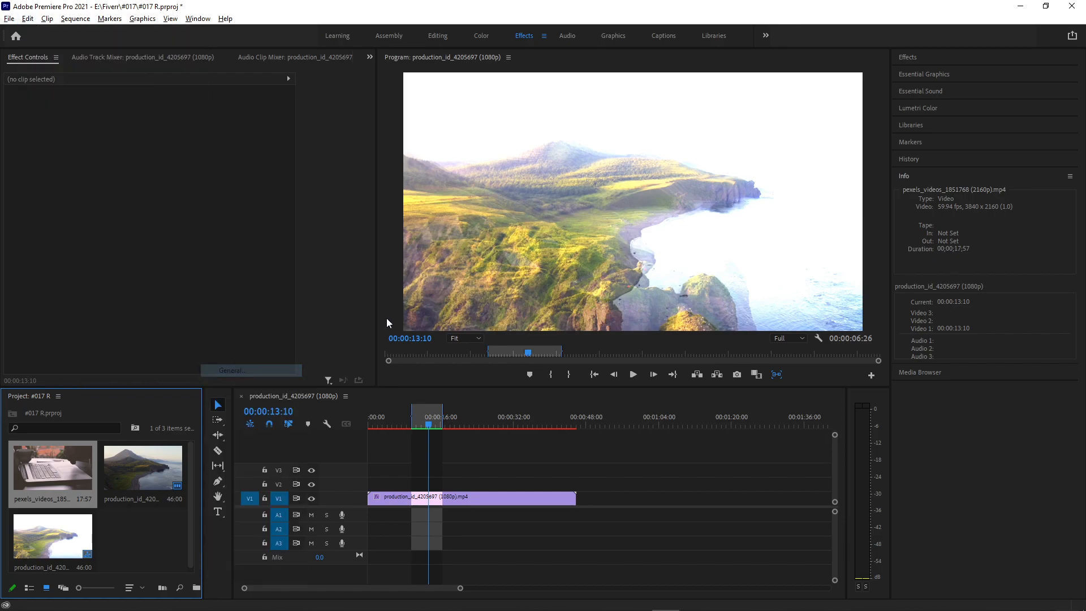
{"action": "left_click", "coordinate": [361, 317]}
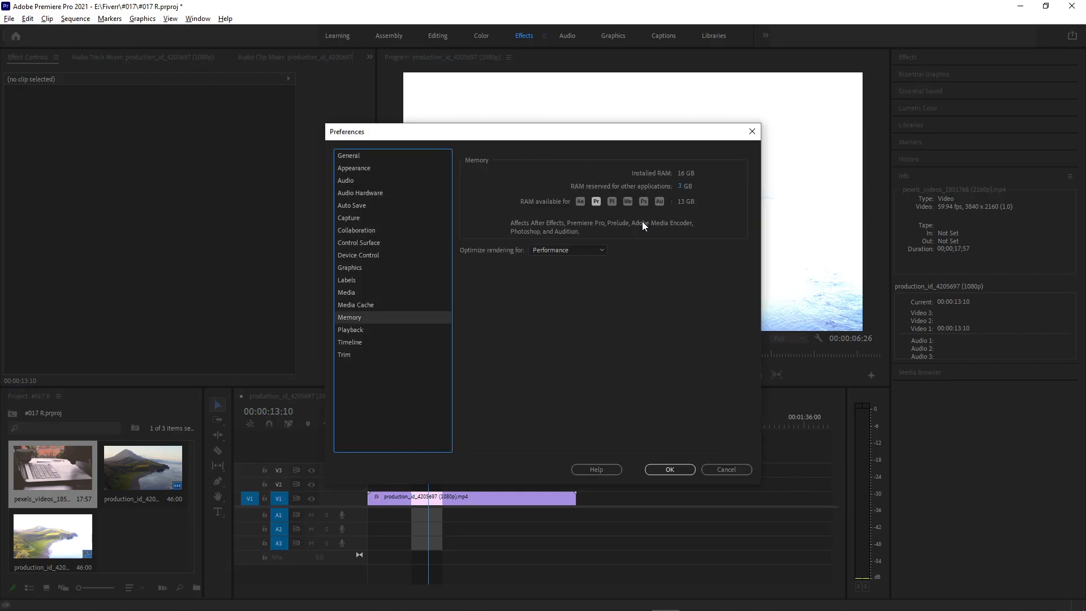
{"action": "left_click", "coordinate": [678, 188]}
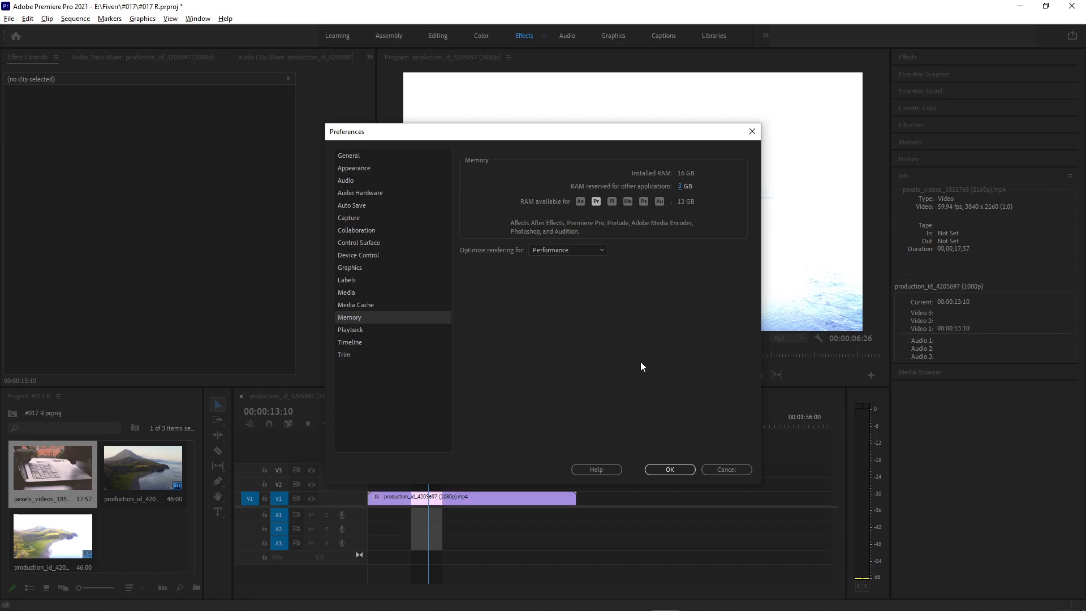
{"action": "left_click", "coordinate": [718, 472]}
{"action": "left_click", "coordinate": [699, 490]}
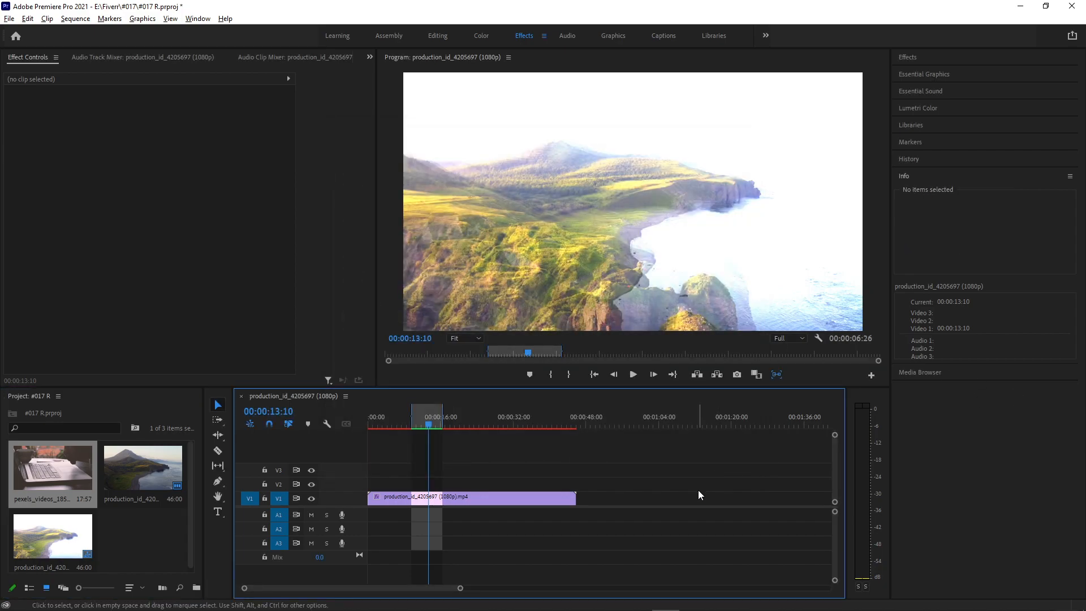